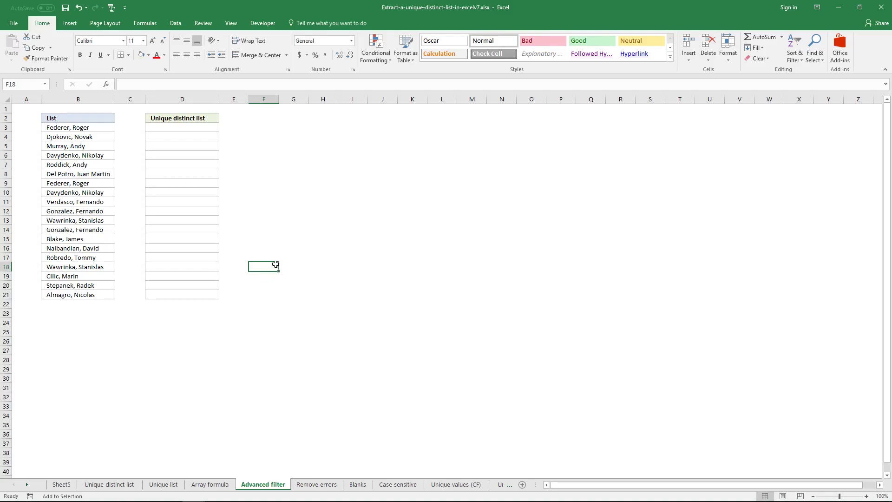
Step: Select the 19-name source list B3:B21, from Federer, Roger down to Almagro, Nicolas
{"action": "left_click_drag", "start_coordinate": [94, 298], "coordinate": [95, 185]}
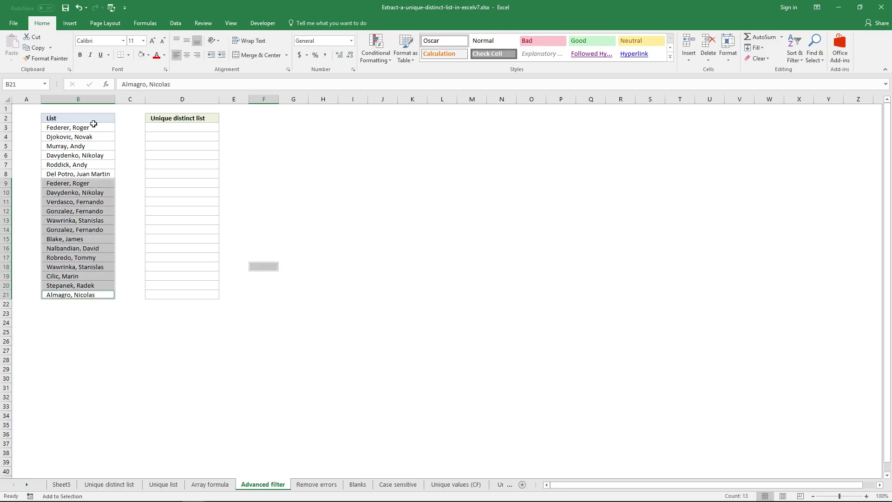
{"action": "left_click_drag", "start_coordinate": [92, 125], "coordinate": [91, 295]}
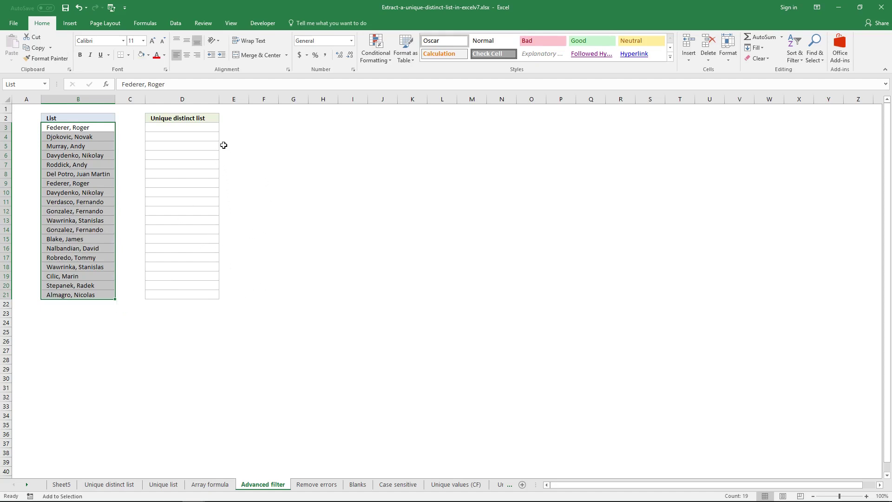
Step: Start an Advanced Filter on B2:B21, including the List header, and move the dialog aside
{"action": "left_click", "coordinate": [175, 23]}
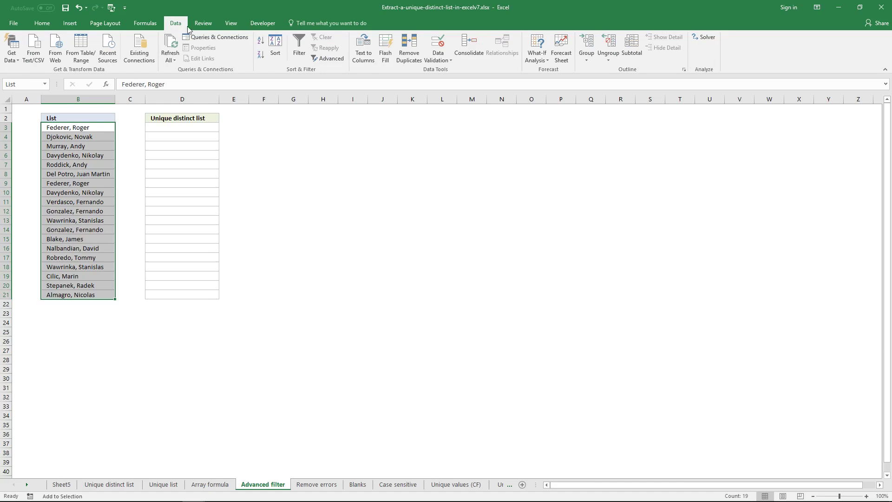
{"action": "left_click", "coordinate": [325, 59]}
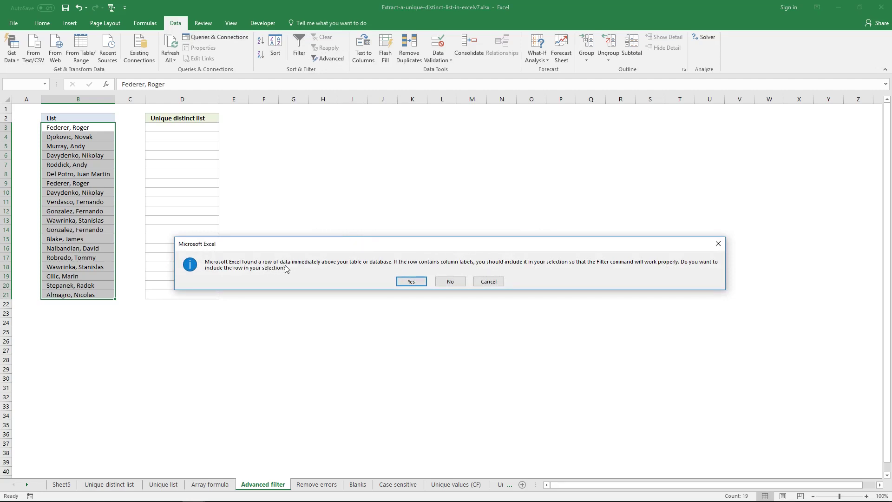
{"action": "left_click", "coordinate": [416, 285]}
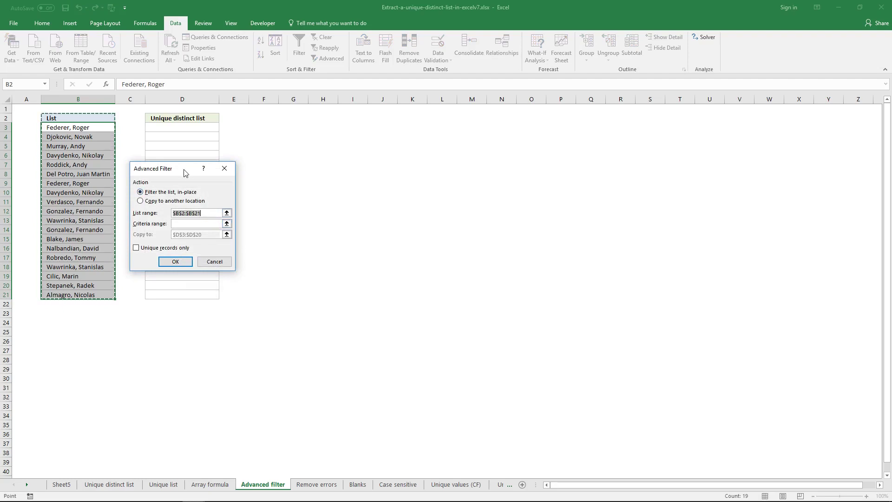
{"action": "left_click_drag", "start_coordinate": [185, 172], "coordinate": [172, 174]}
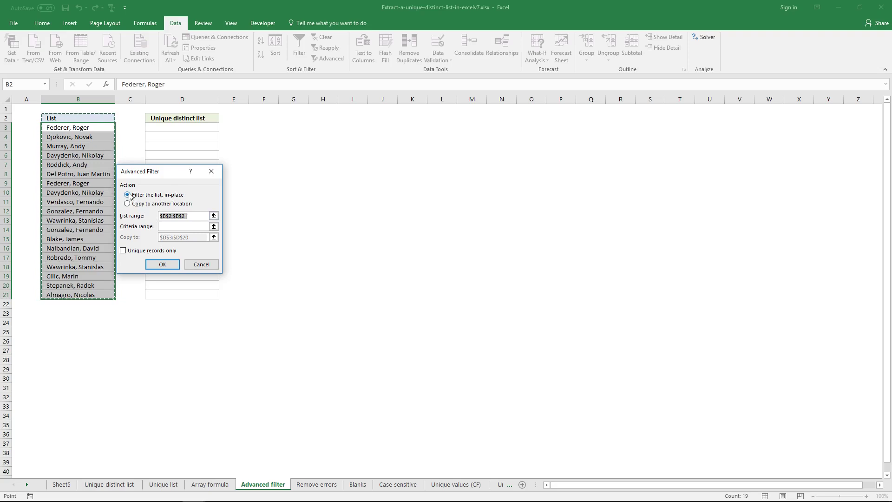
Step: Filter the list in place with Unique records only, leaving 15 of 19 names visible
{"action": "left_click", "coordinate": [124, 252]}
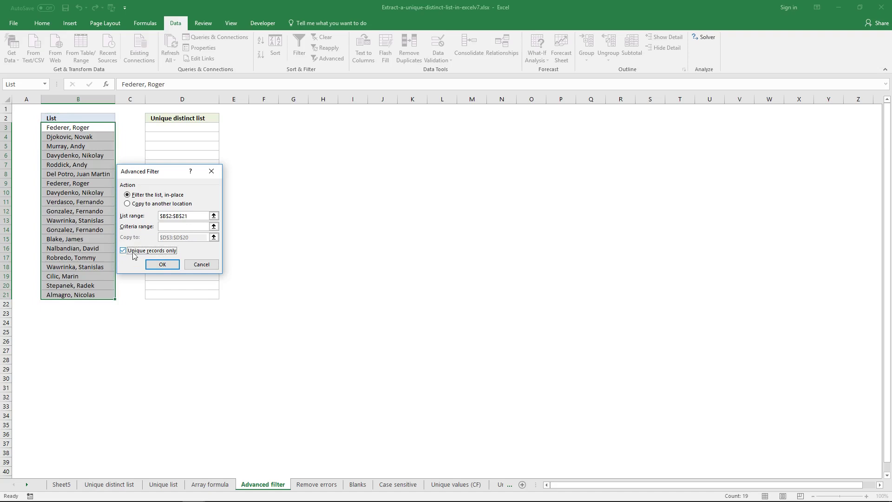
{"action": "left_click", "coordinate": [172, 267]}
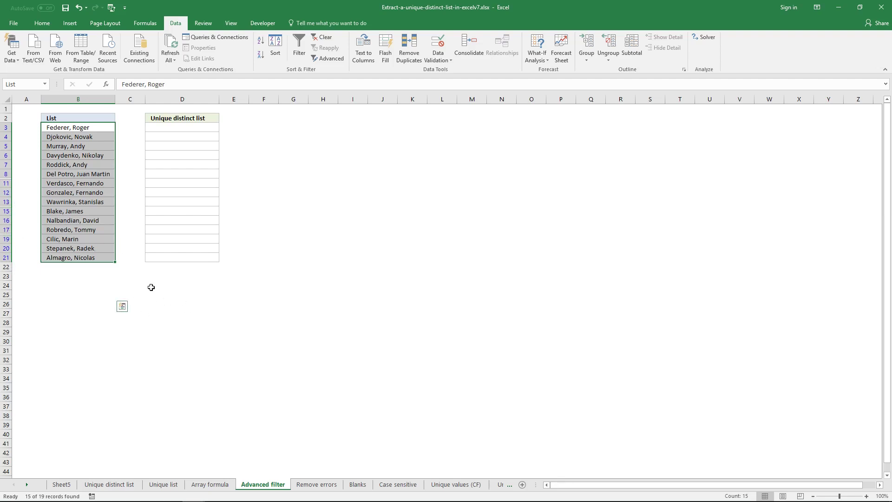
Step: Copy the 15 filtered unique names from column B into D3:D17 under Unique distinct list
{"action": "left_click_drag", "start_coordinate": [102, 128], "coordinate": [101, 256]}
{"action": "key", "text": "ctrl+c"}
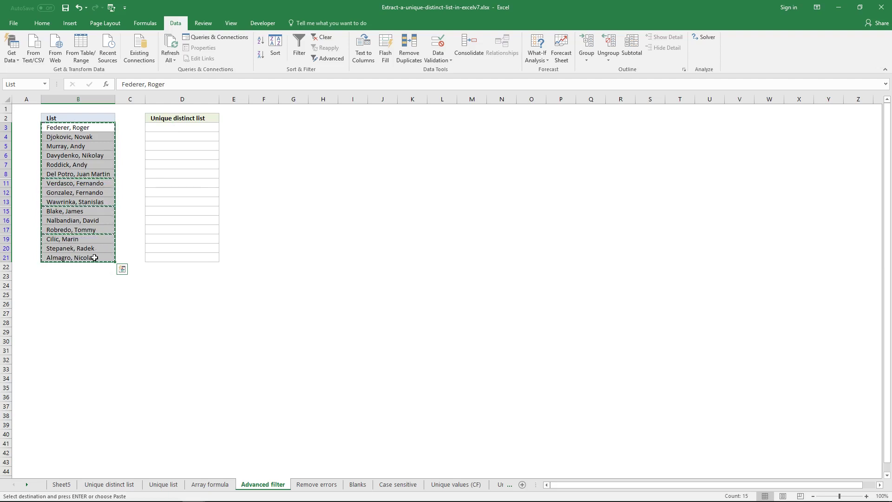
{"action": "left_click", "coordinate": [160, 128]}
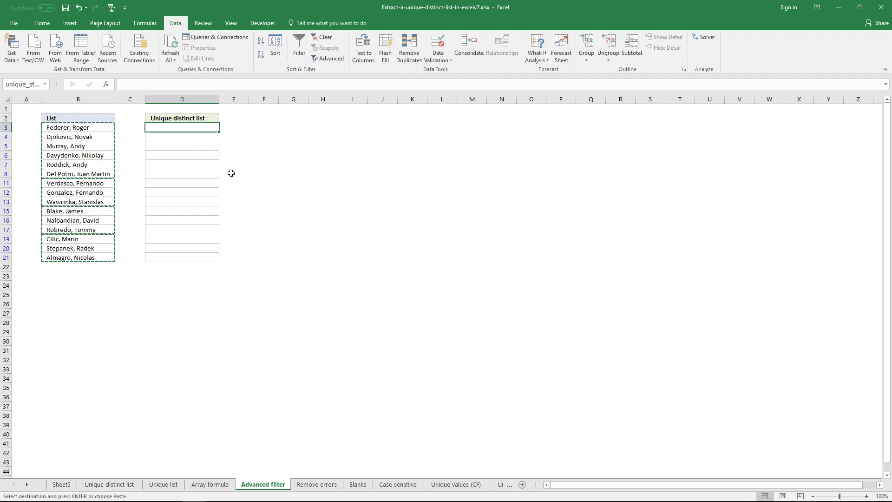
{"action": "key", "text": "ctrl+v"}
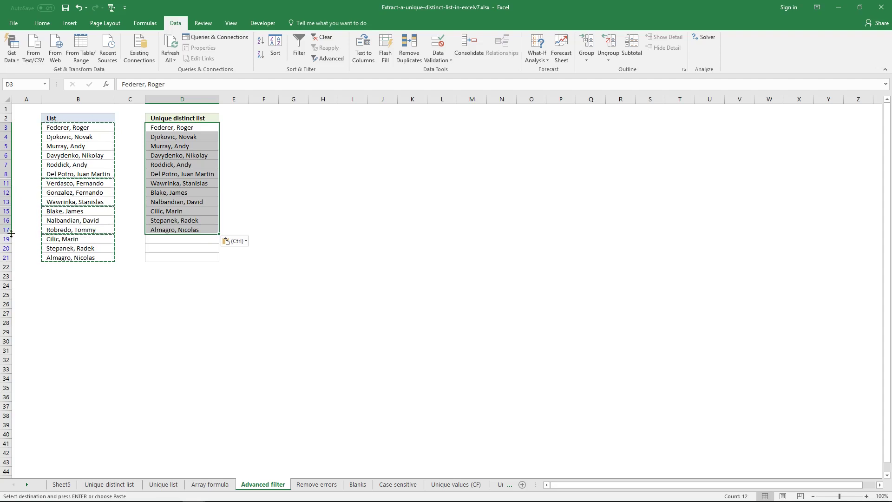
Step: Clear the filter so all 19 names show again and cancel the pending copy
{"action": "left_click", "coordinate": [69, 137]}
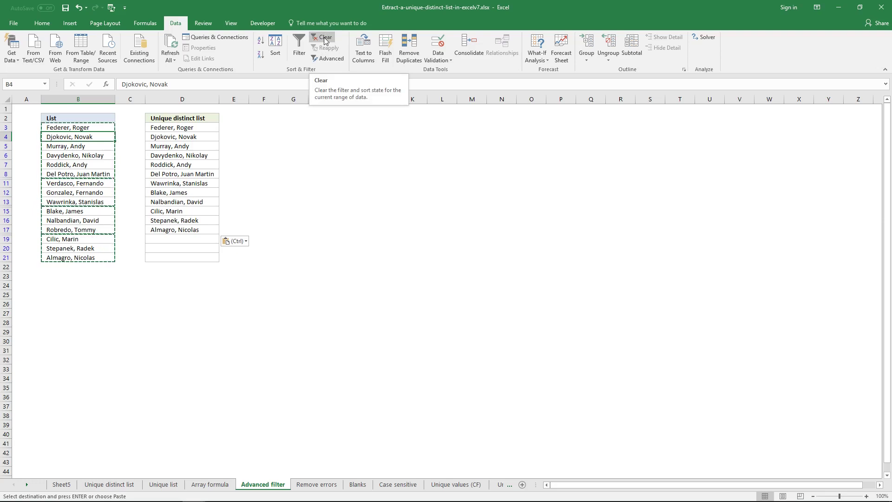
{"action": "left_click", "coordinate": [325, 38]}
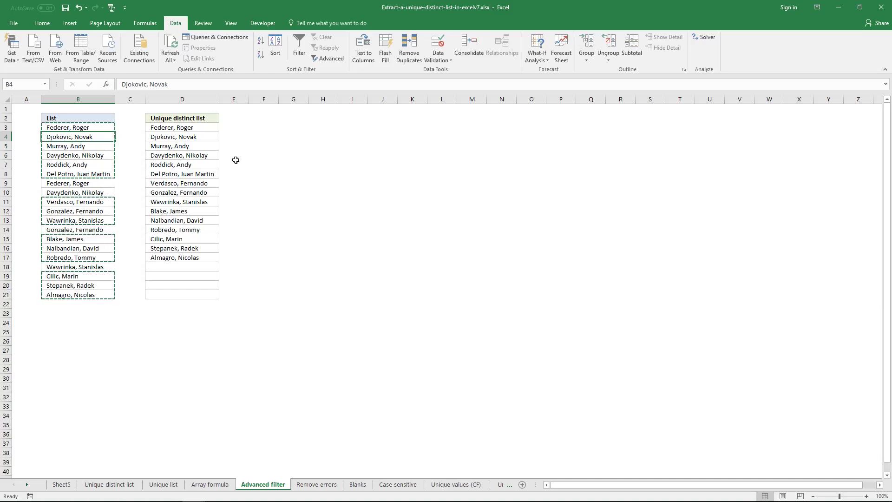
{"action": "key", "text": "Escape"}
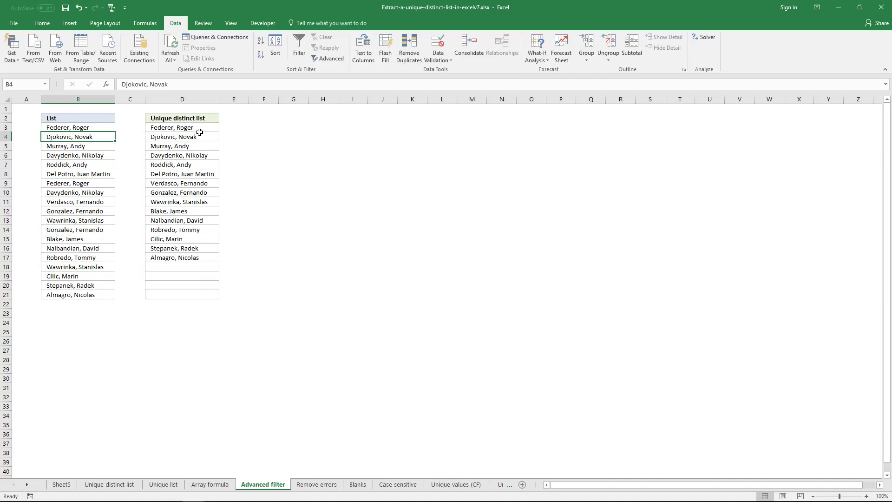
Step: Delete the pasted names from D3:D17, emptying the Unique distinct list column
{"action": "left_click_drag", "start_coordinate": [200, 131], "coordinate": [203, 257]}
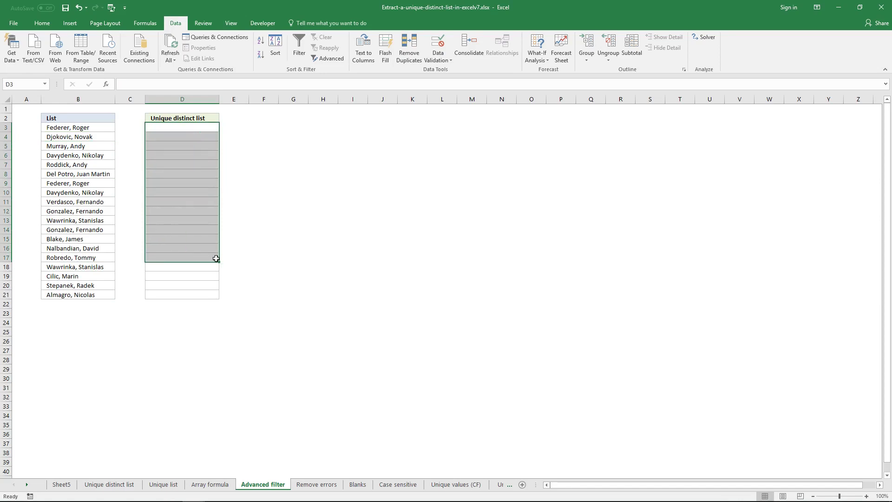
{"action": "key", "text": "Delete"}
{"action": "left_click", "coordinate": [245, 228]}
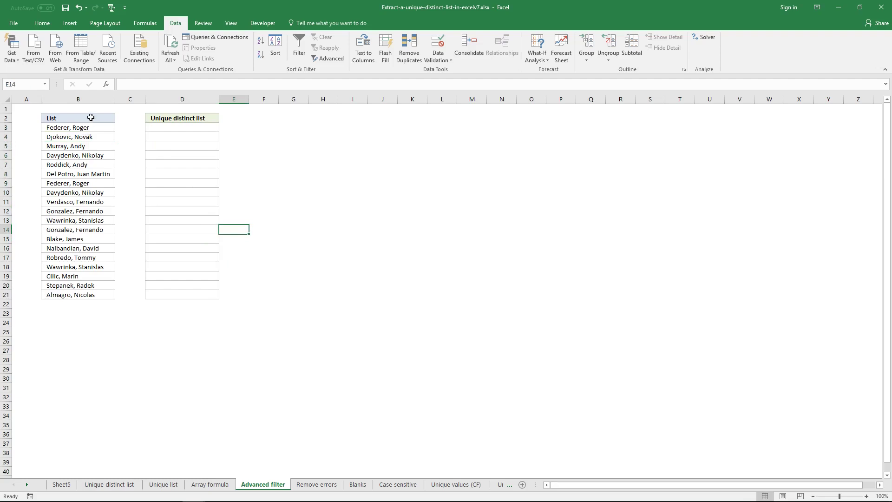
Step: Set an Advanced Filter on B2:B21 with header to Copy to another location, Unique records only
{"action": "left_click", "coordinate": [80, 182]}
{"action": "left_click_drag", "start_coordinate": [72, 119], "coordinate": [66, 294]}
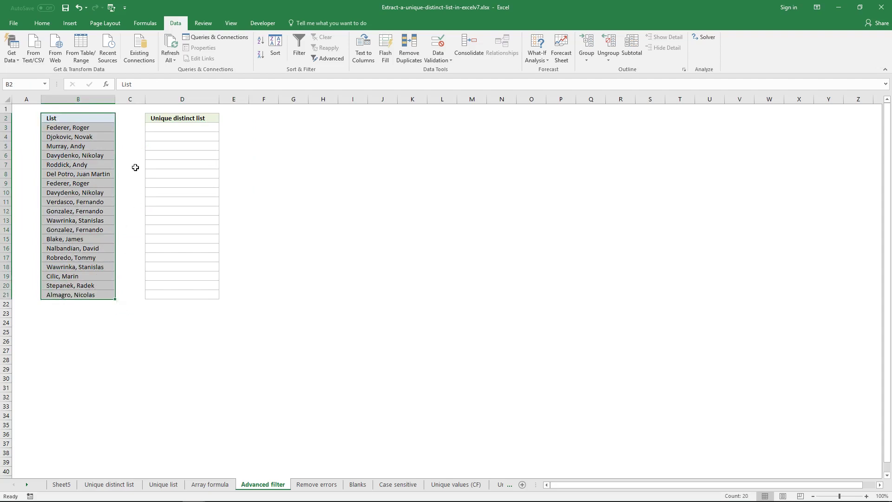
{"action": "left_click", "coordinate": [342, 62]}
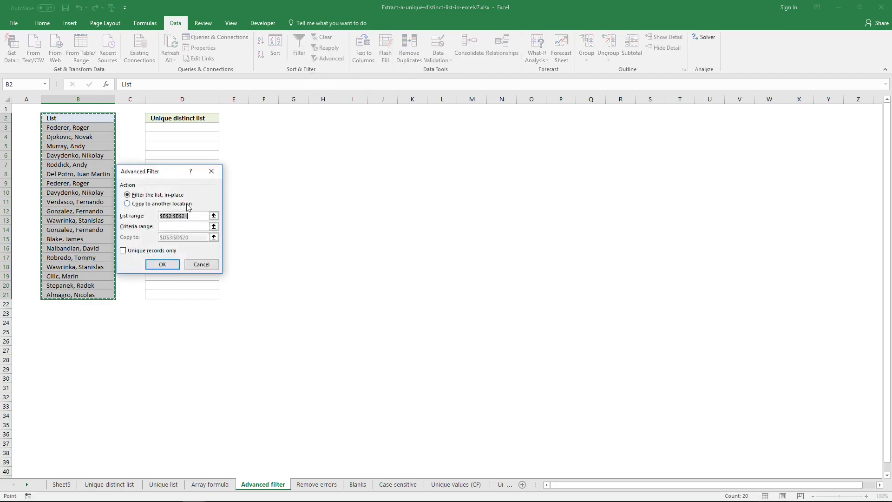
{"action": "left_click", "coordinate": [130, 206]}
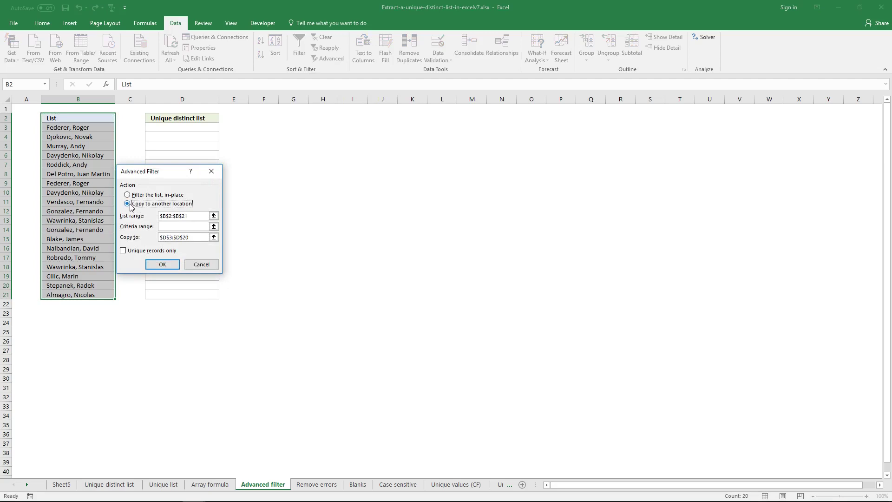
{"action": "left_click", "coordinate": [123, 251]}
Step: Set D3 as the Copy to destination and extract the List header plus 15 unique names into D3:D18
{"action": "left_click", "coordinate": [213, 237]}
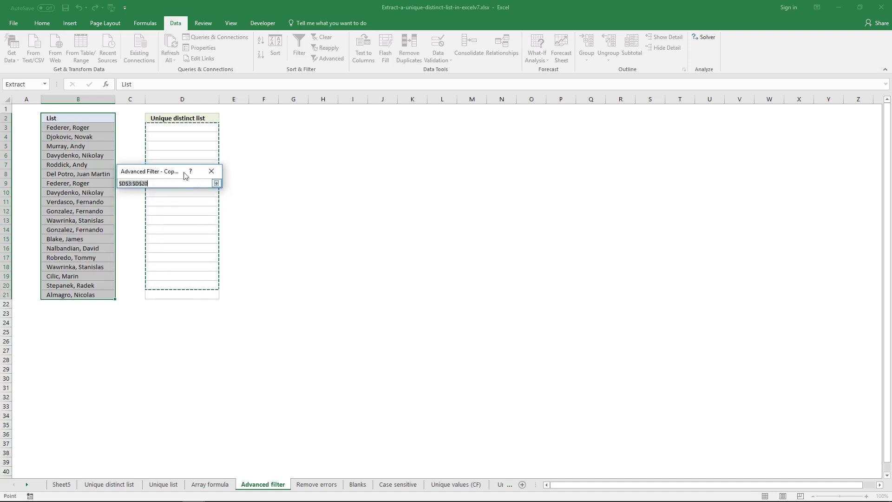
{"action": "left_click", "coordinate": [167, 129]}
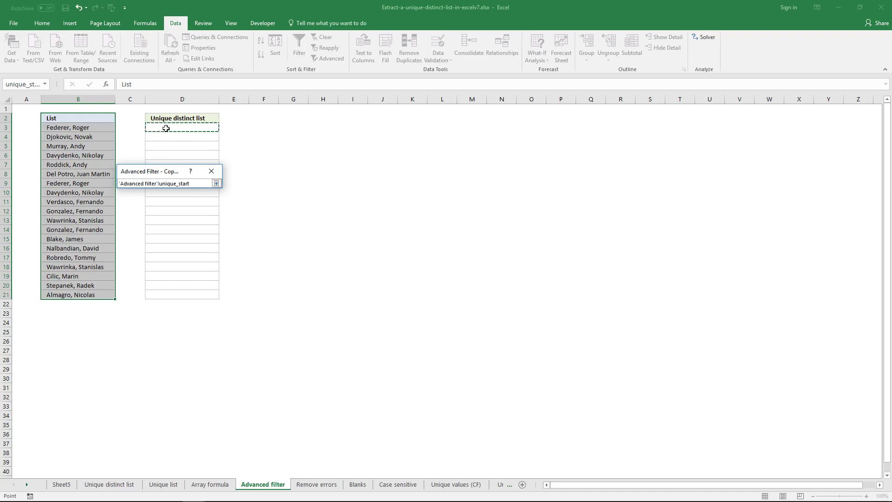
{"action": "key", "text": "Return"}
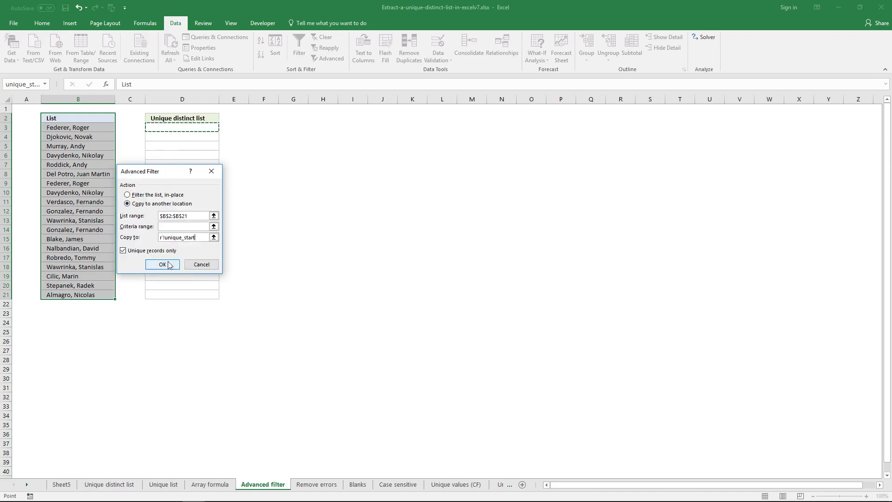
{"action": "left_click", "coordinate": [168, 263]}
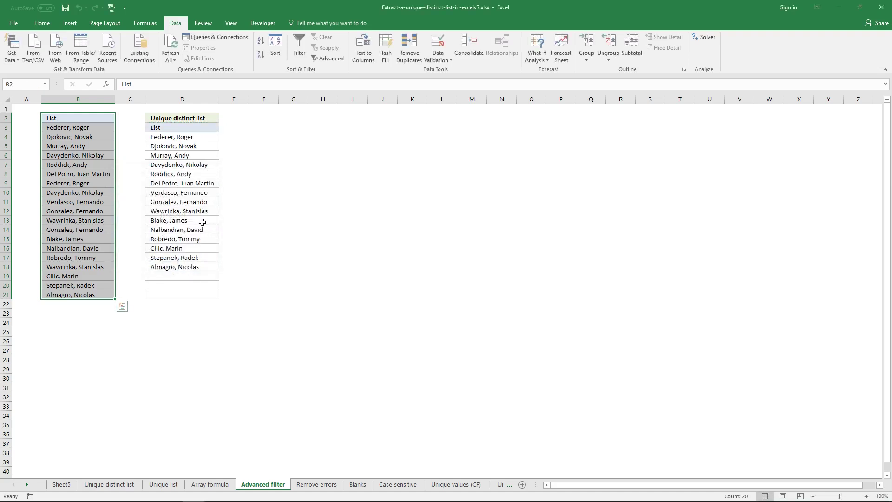